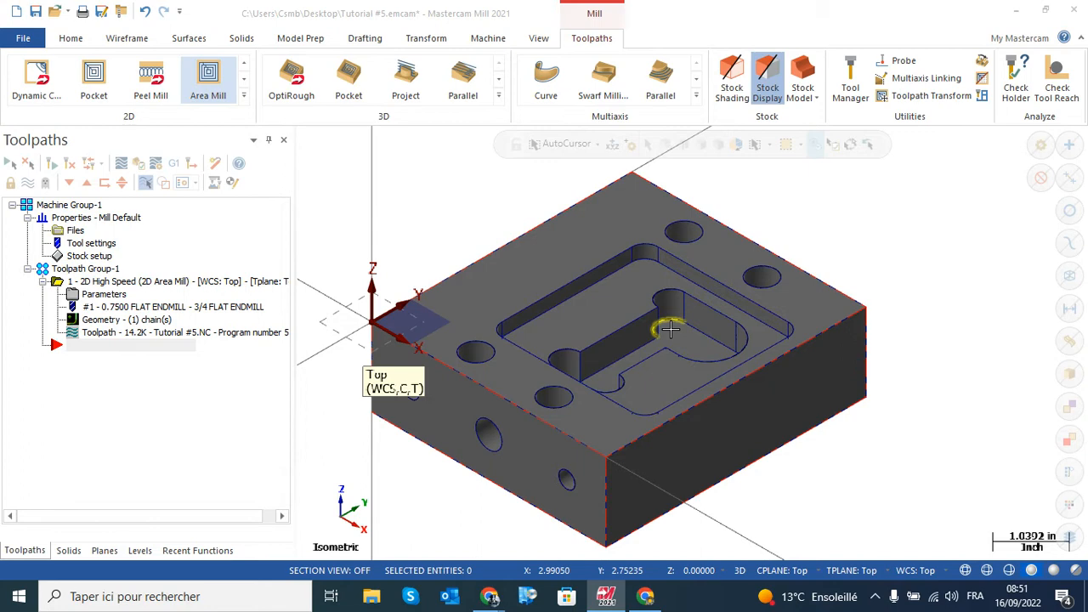
Copy the 2D High Speed Area Mill operation after the original and place the insert arrow below the copy
{"action": "left_click", "coordinate": [107, 283]}
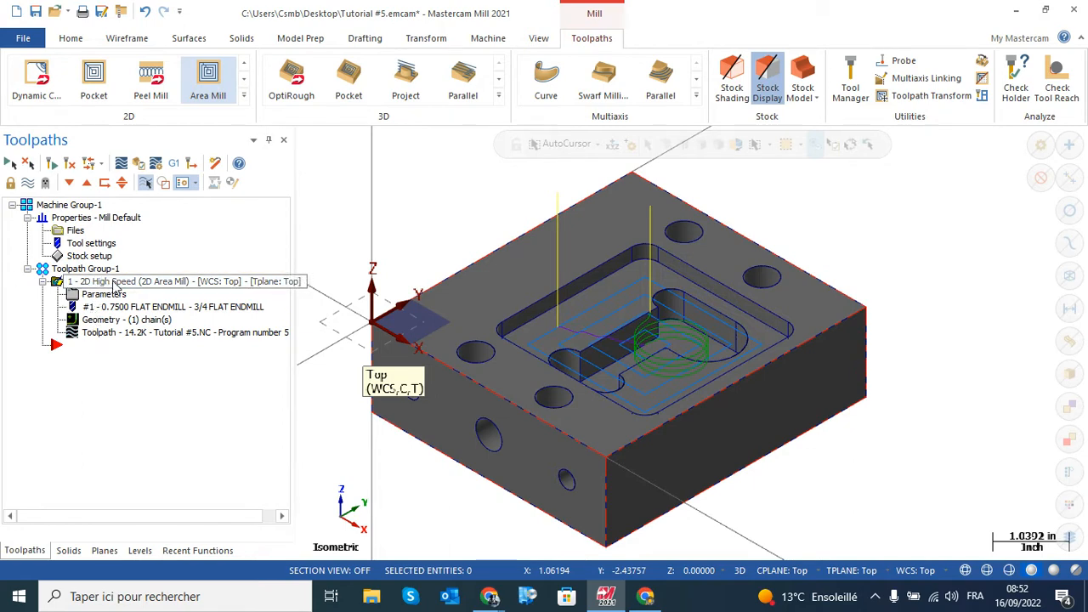
{"action": "left_click_drag", "start_coordinate": [110, 323], "coordinate": [113, 366]}
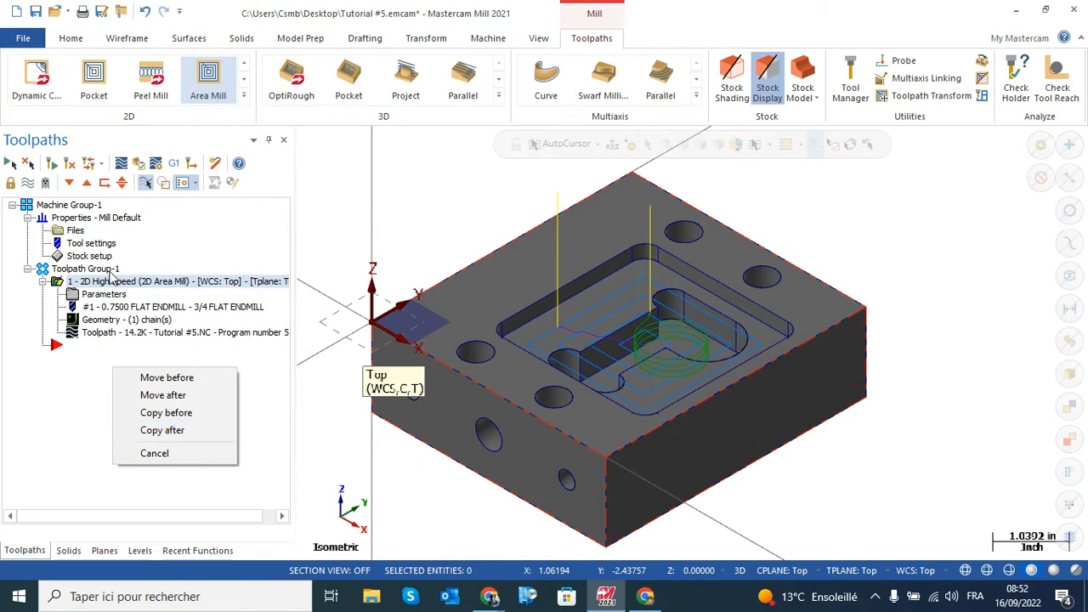
{"action": "left_click", "coordinate": [162, 431]}
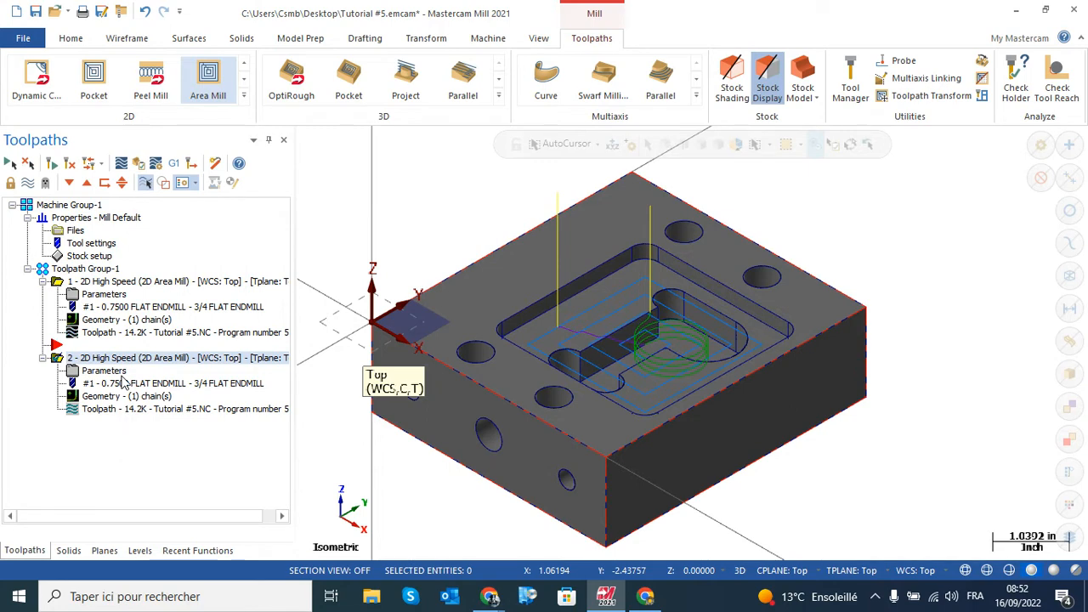
{"action": "left_click", "coordinate": [64, 355]}
{"action": "left_click", "coordinate": [39, 84]}
{"action": "left_click", "coordinate": [70, 183]}
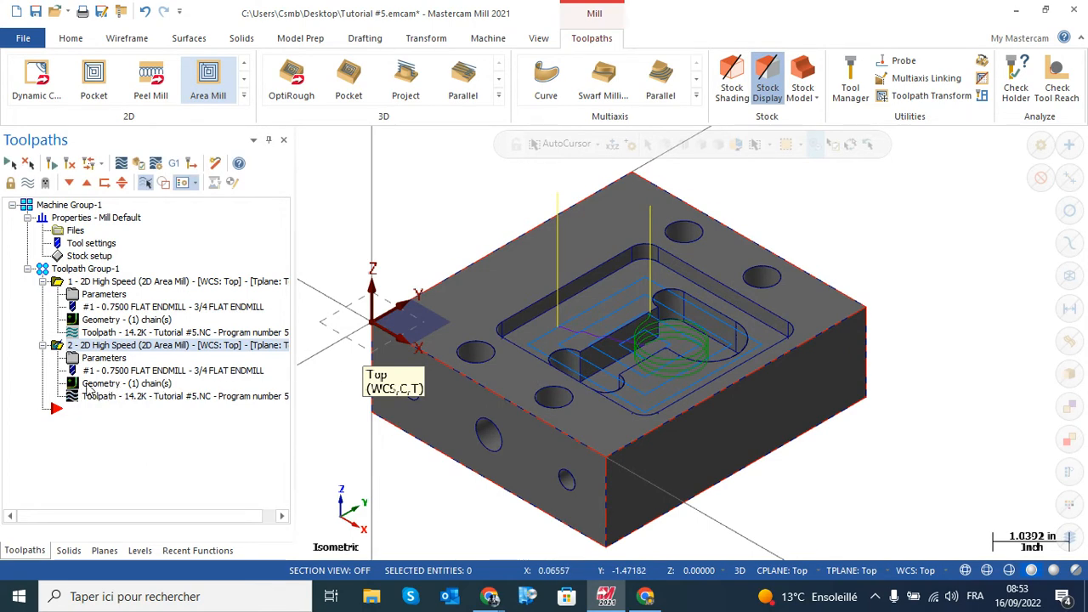
Rechain the copied operation's machining region to the floor outline of the inner pocket, with the chain direction reversed
{"action": "left_click", "coordinate": [146, 390]}
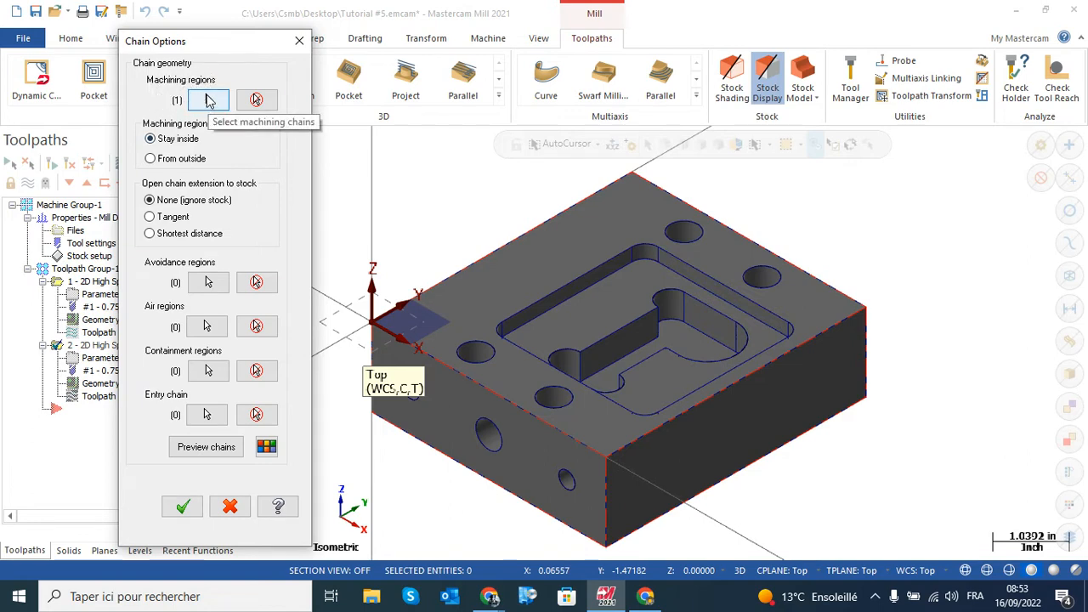
{"action": "left_click", "coordinate": [208, 100]}
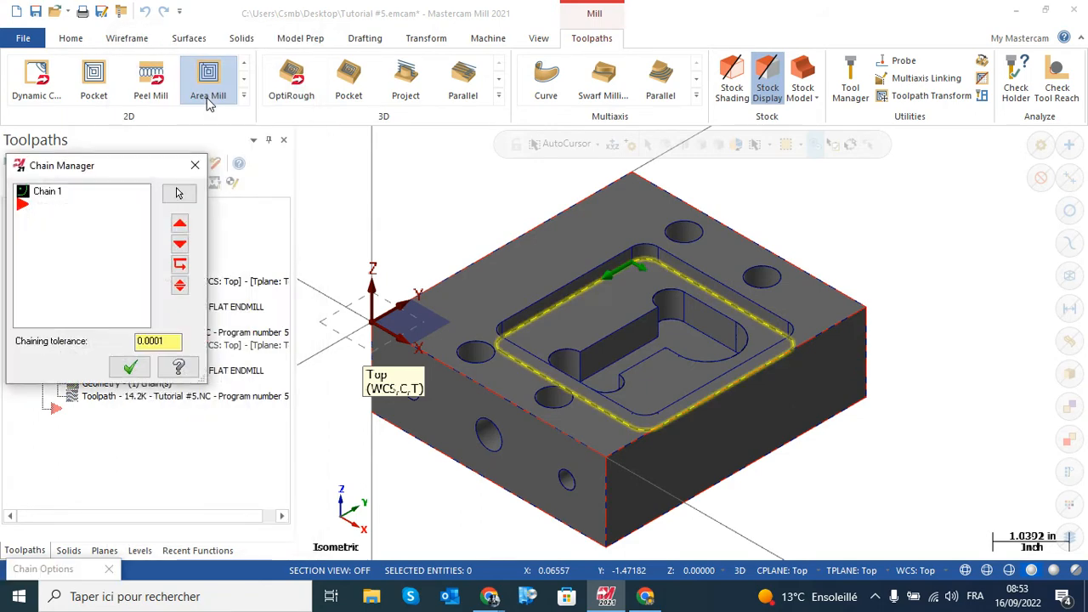
{"action": "left_click", "coordinate": [50, 193]}
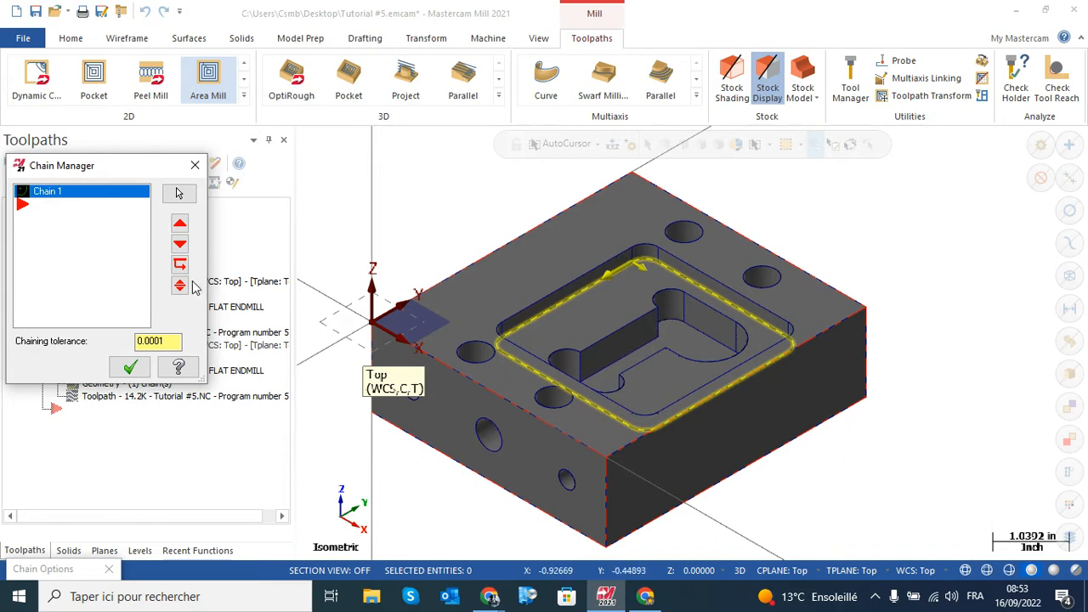
{"action": "right_click", "coordinate": [73, 221]}
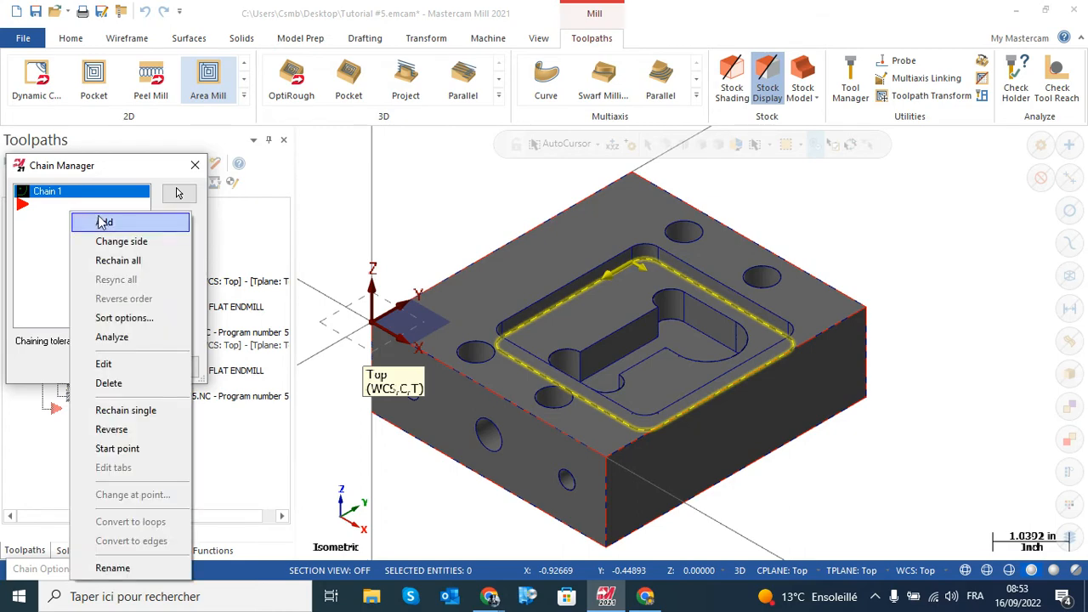
{"action": "left_click", "coordinate": [129, 263]}
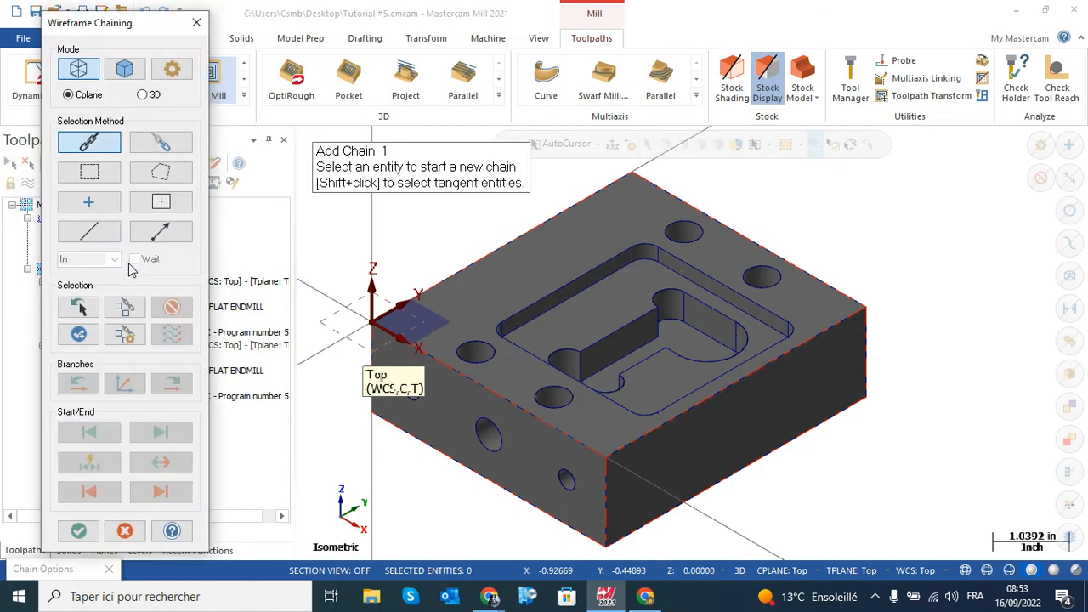
{"action": "left_click_drag", "start_coordinate": [117, 30], "coordinate": [207, 30]}
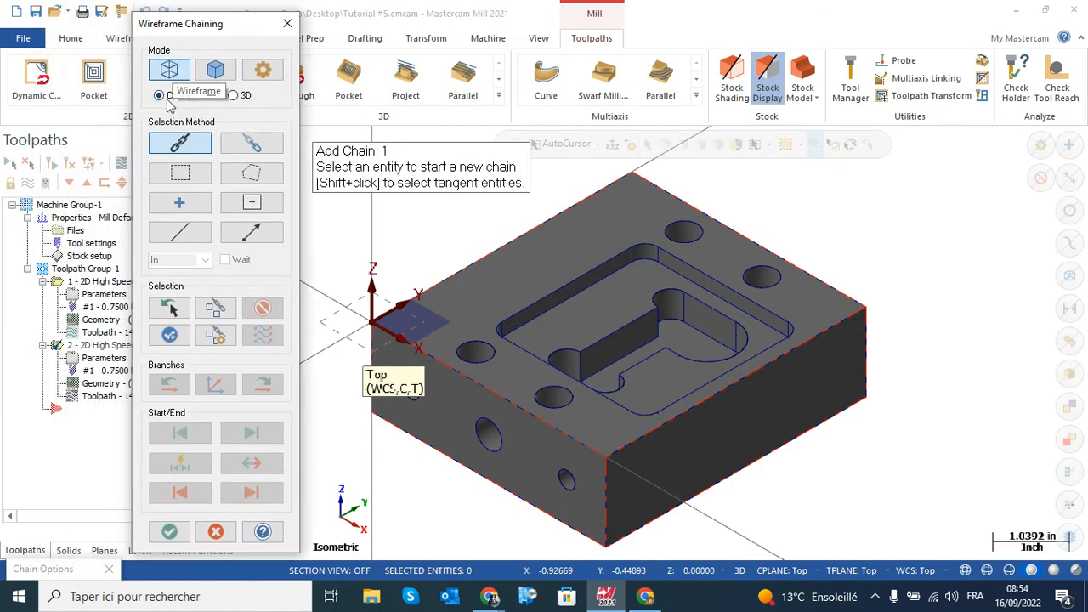
{"action": "left_click", "coordinate": [708, 337]}
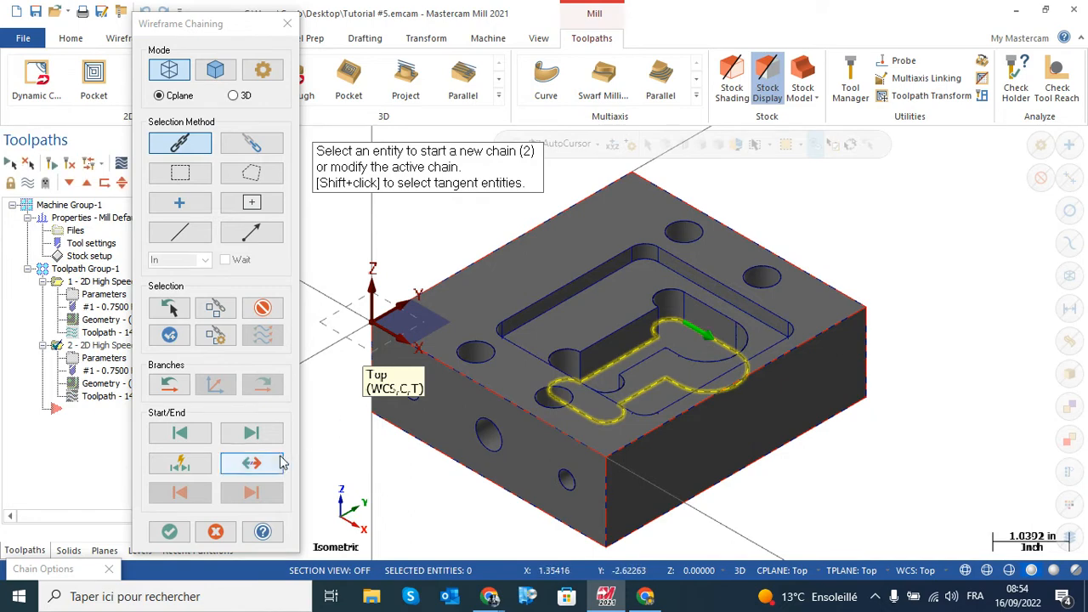
{"action": "left_click", "coordinate": [253, 467]}
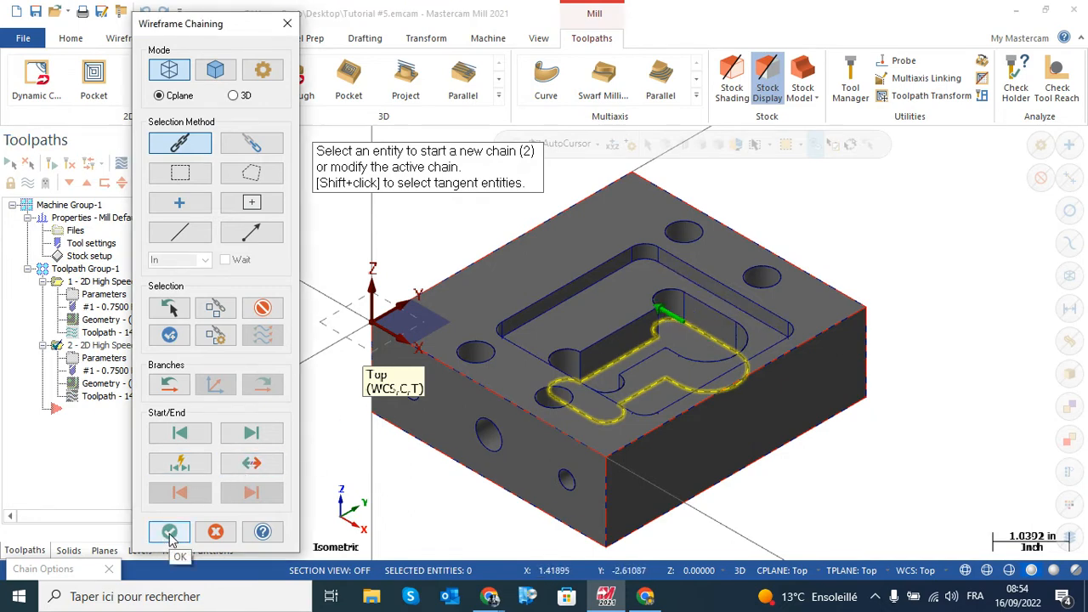
{"action": "left_click", "coordinate": [169, 532]}
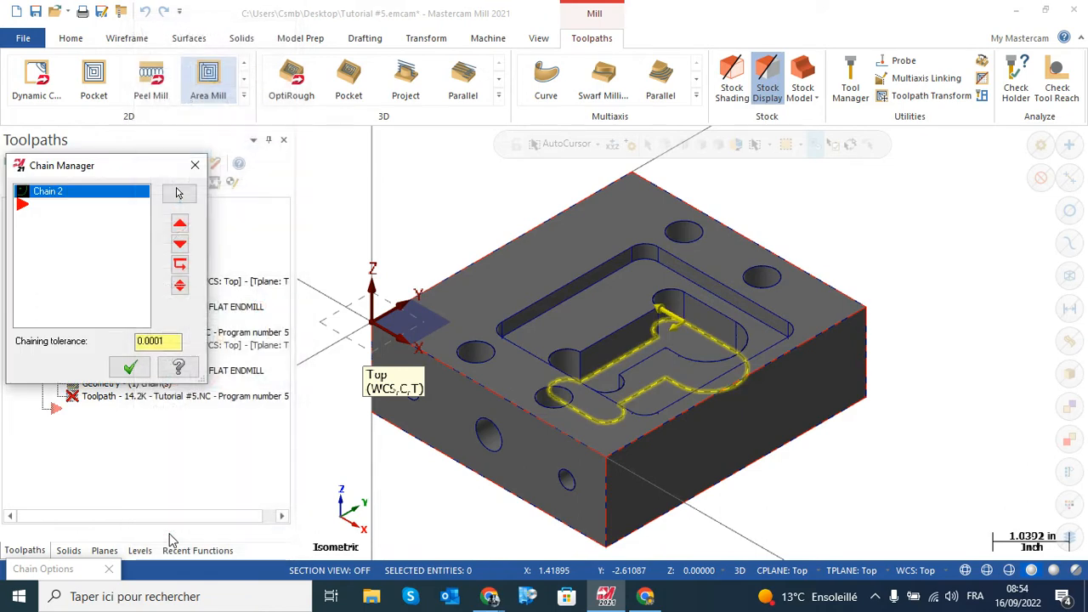
{"action": "left_click", "coordinate": [131, 368]}
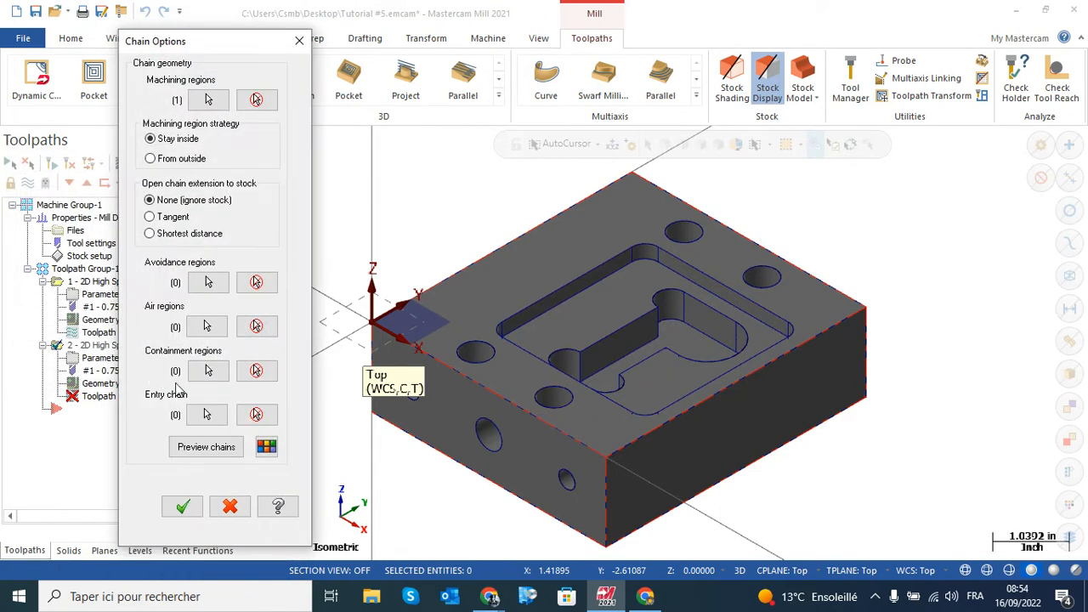
Preview the chained machining region of the inner pocket and accept the chain options
{"action": "left_click", "coordinate": [211, 455]}
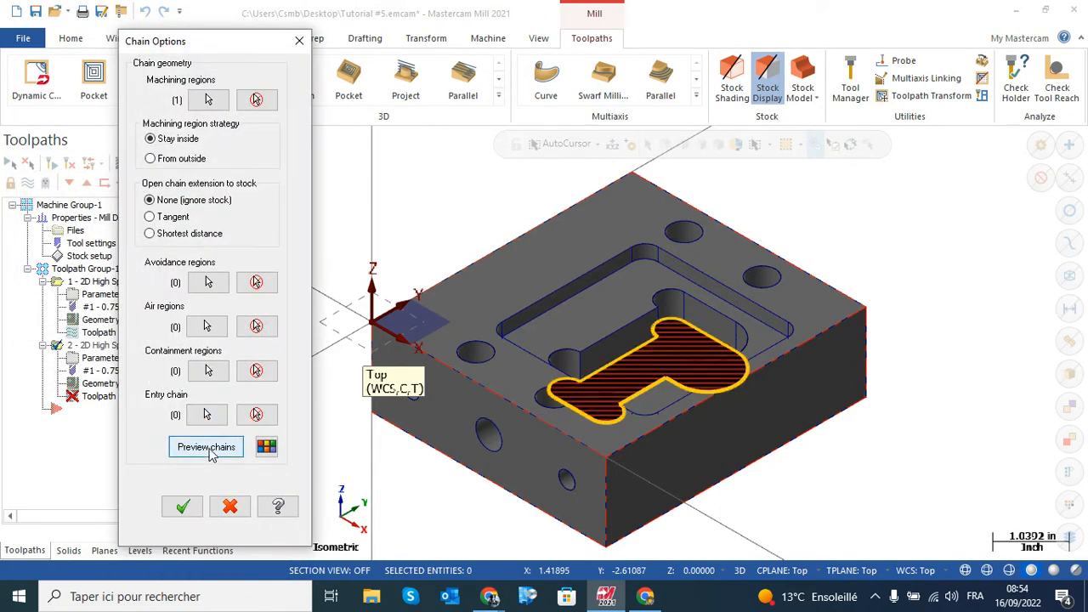
{"action": "mouse_move", "coordinate": [669, 350]}
{"action": "middle_mouse_down"}
{"action": "mouse_move", "coordinate": [676, 385]}
{"action": "mouse_move", "coordinate": [664, 349]}
{"action": "middle_mouse_up"}
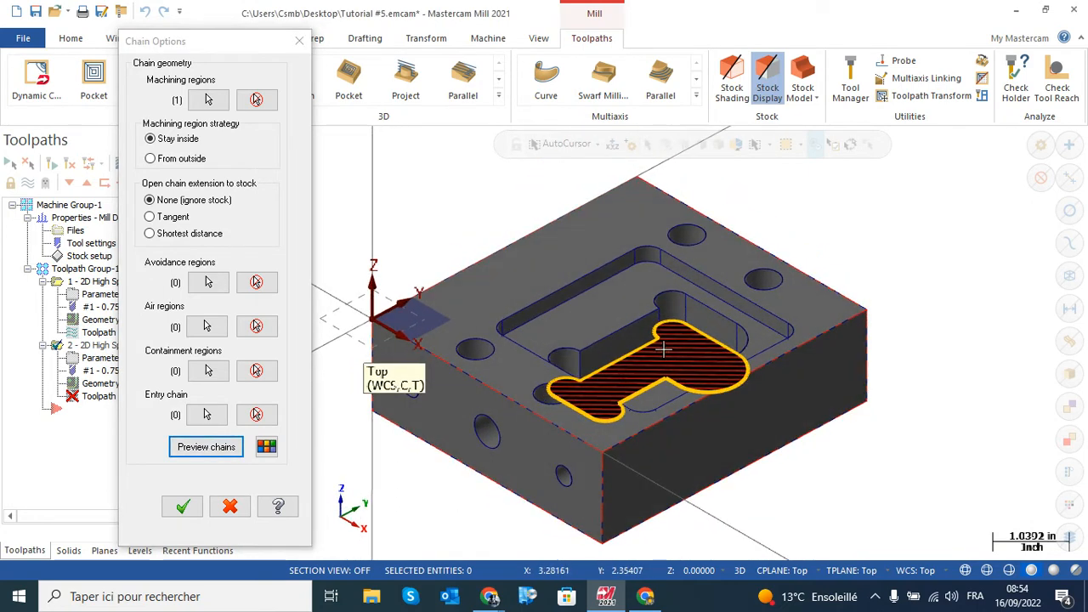
{"action": "left_click", "coordinate": [181, 507]}
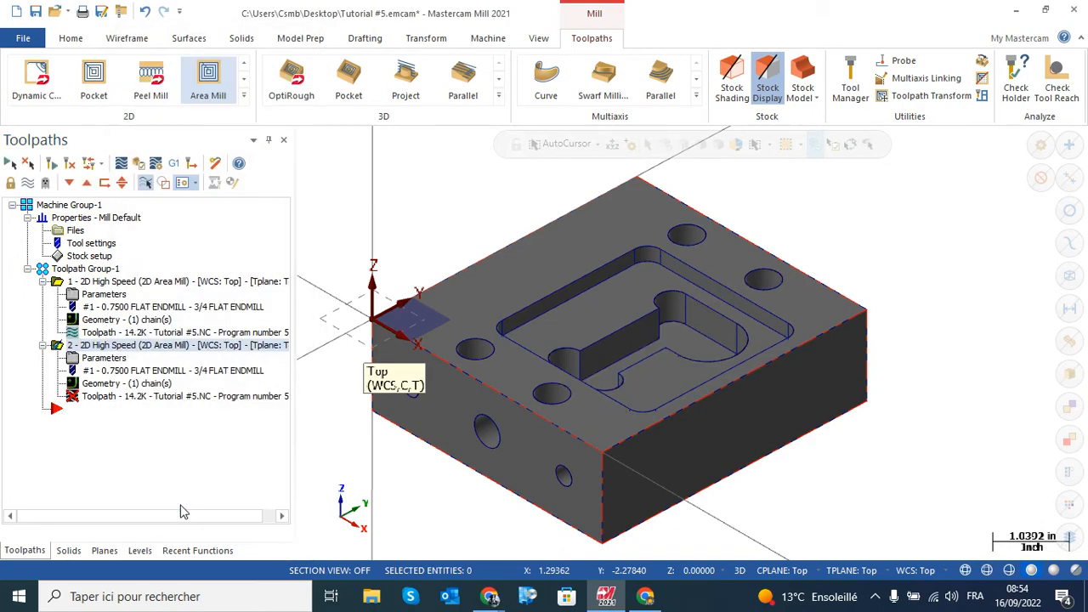
Assign the 5/8 flat endmill from the Mill_Inch tool library to the copied Area Mill operation
{"action": "left_click", "coordinate": [108, 363]}
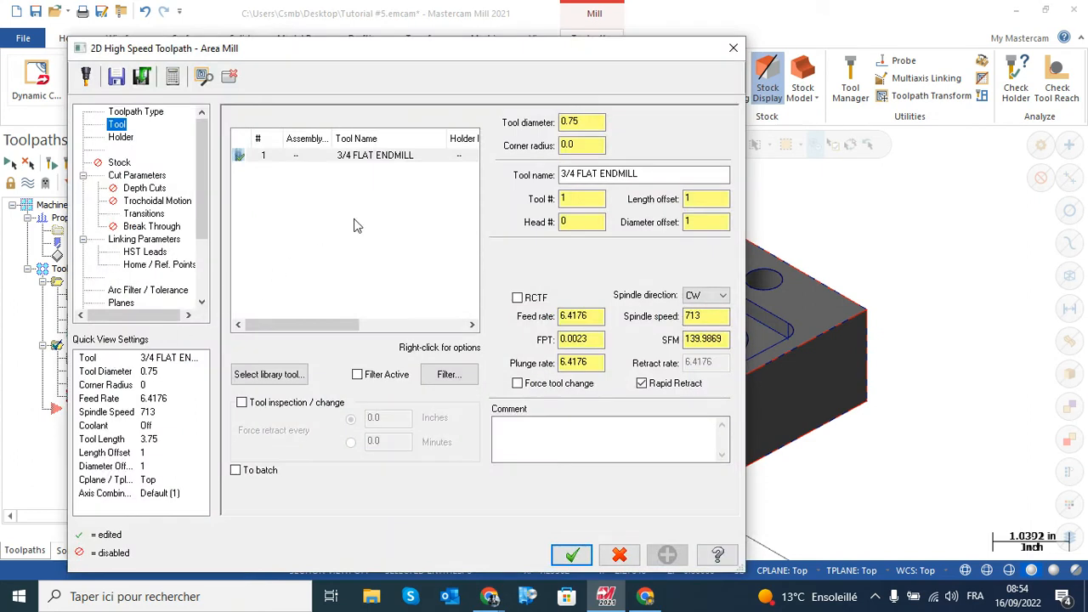
{"action": "right_click", "coordinate": [357, 191]}
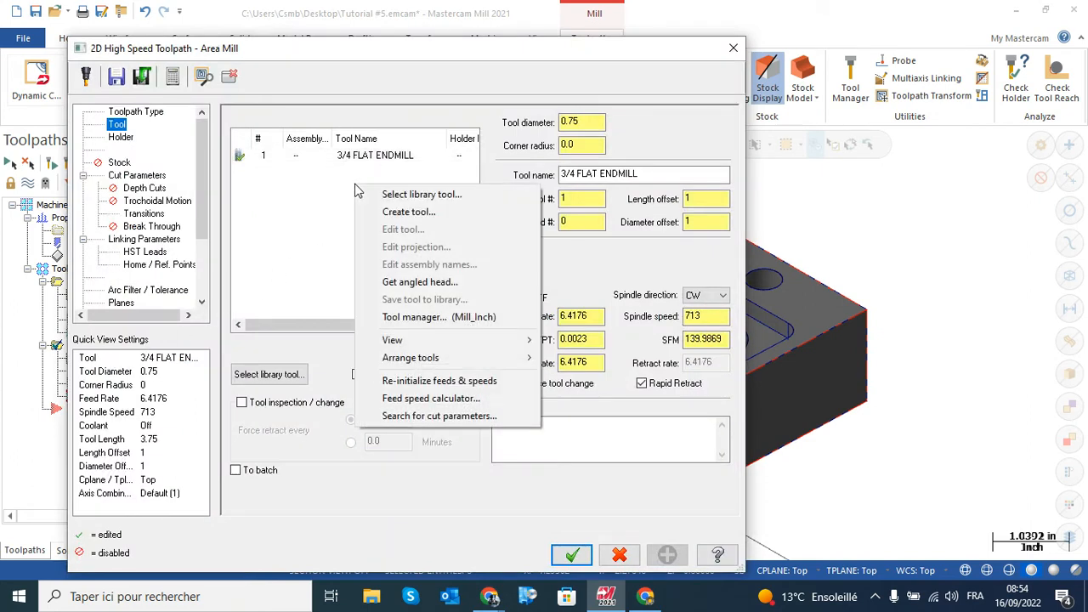
{"action": "left_click", "coordinate": [441, 197]}
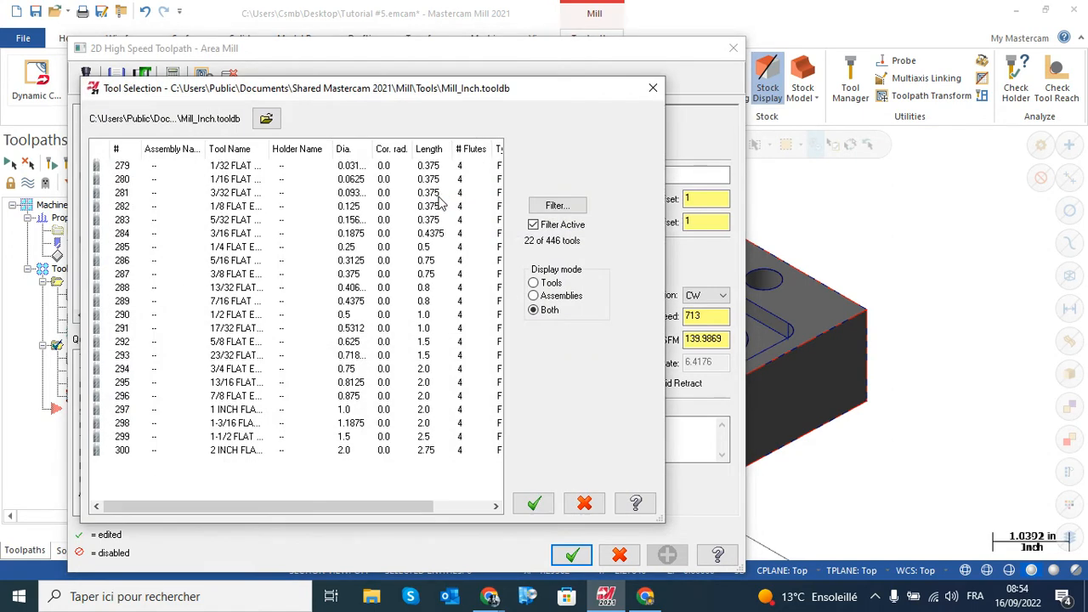
{"action": "left_click", "coordinate": [224, 342]}
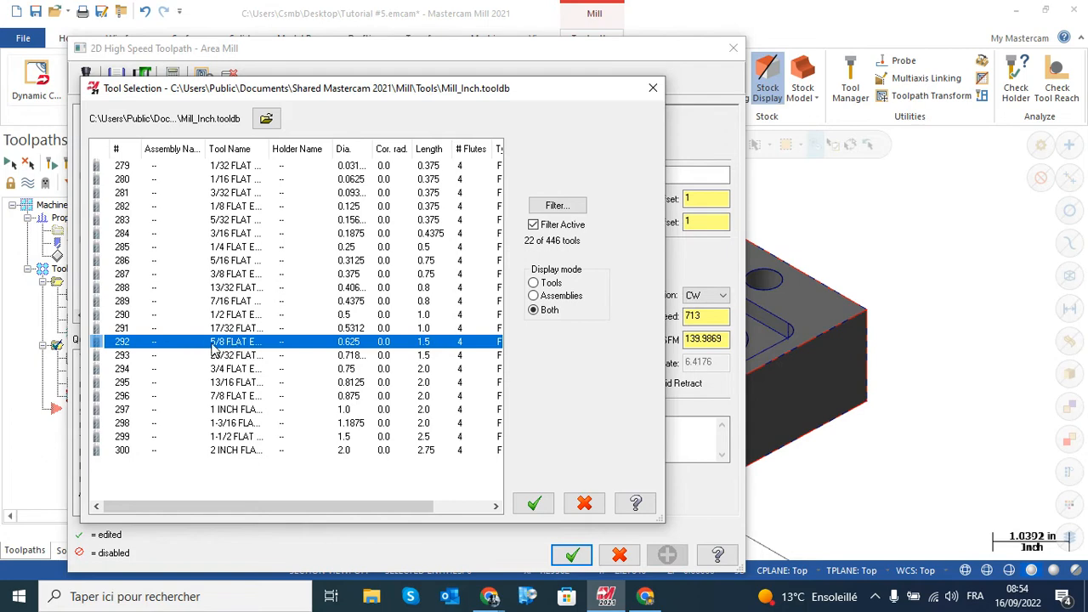
{"action": "left_click", "coordinate": [534, 504]}
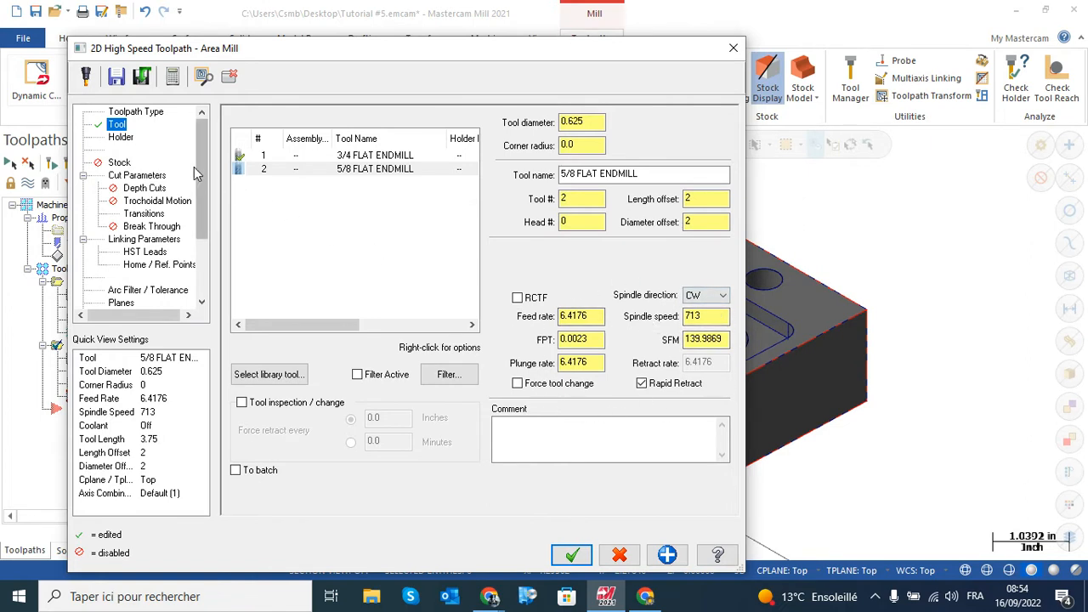
Enable depth cuts for the copied operation with a max rough step of 0.25
{"action": "left_click", "coordinate": [124, 178]}
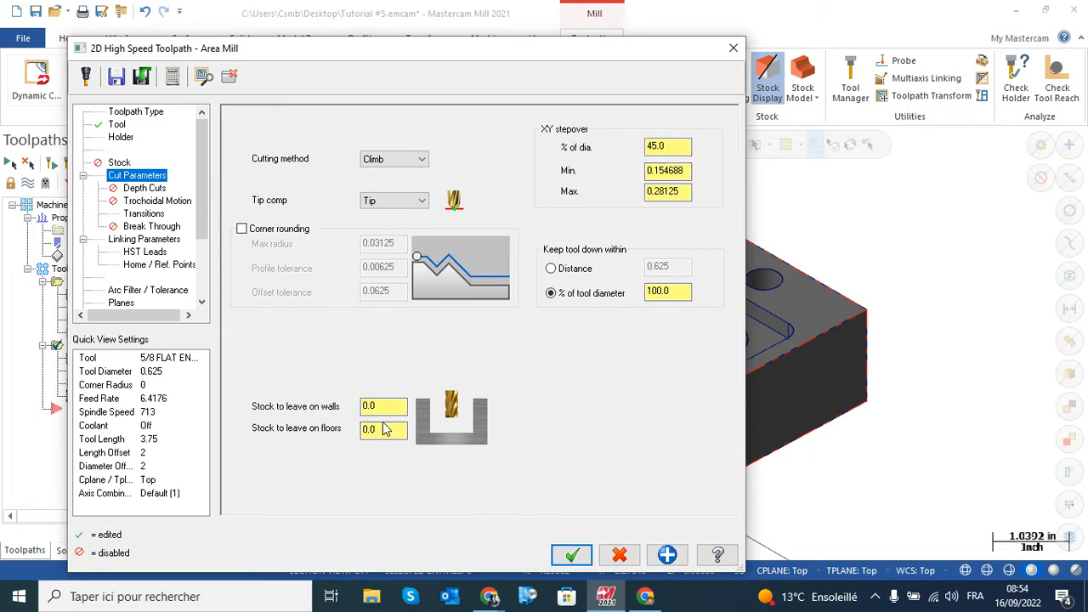
{"action": "left_click", "coordinate": [141, 188]}
{"action": "left_click_drag", "start_coordinate": [323, 54], "coordinate": [422, 431]}
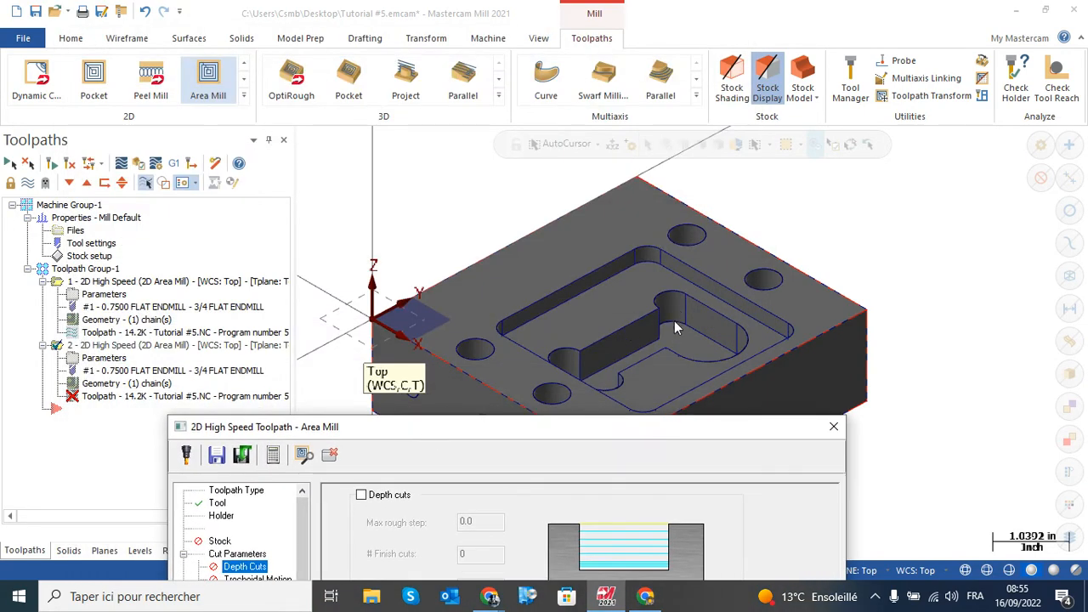
{"action": "left_click_drag", "start_coordinate": [599, 435], "coordinate": [611, 102]}
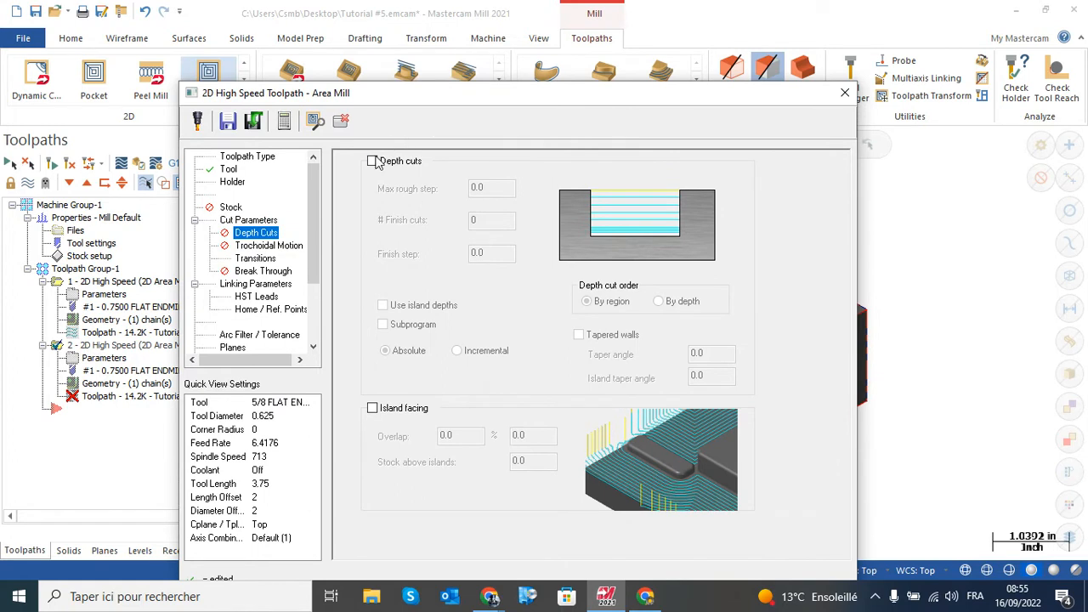
{"action": "left_click", "coordinate": [372, 162]}
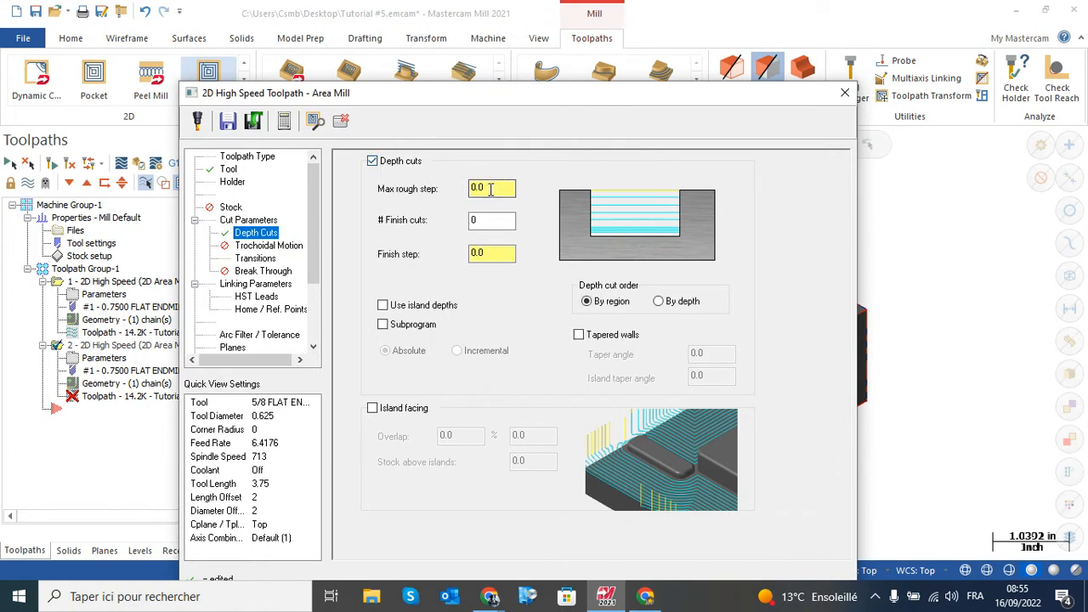
{"action": "left_click_drag", "start_coordinate": [490, 189], "coordinate": [460, 188]}
{"action": "key", "text": "Return"}
Set the entry helix radius to 0.375 in the copied operation's transitions
{"action": "left_click", "coordinate": [255, 258]}
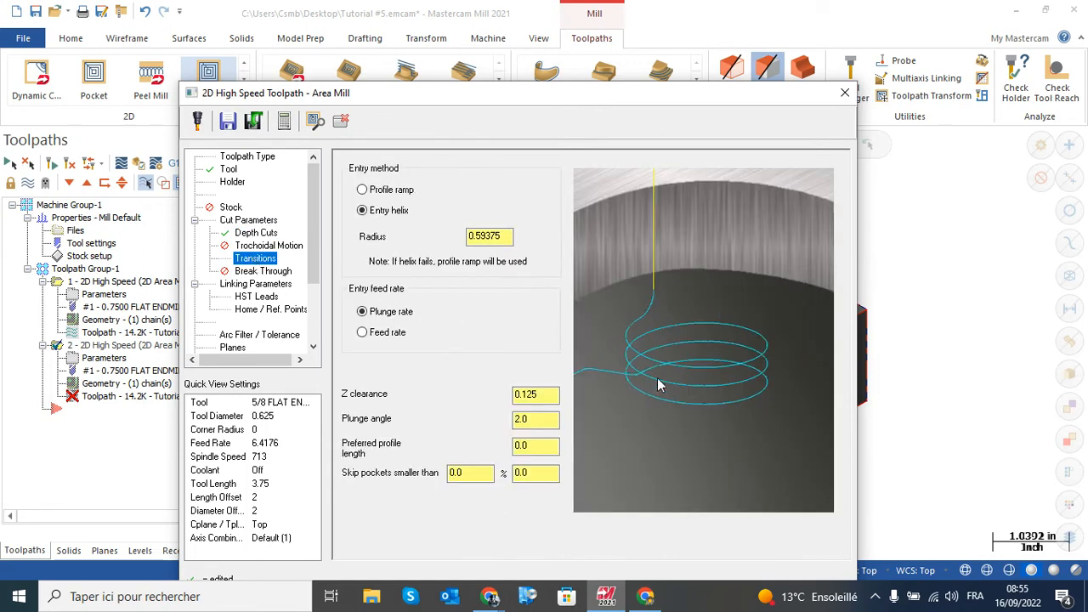
{"action": "left_click_drag", "start_coordinate": [510, 235], "coordinate": [466, 235]}
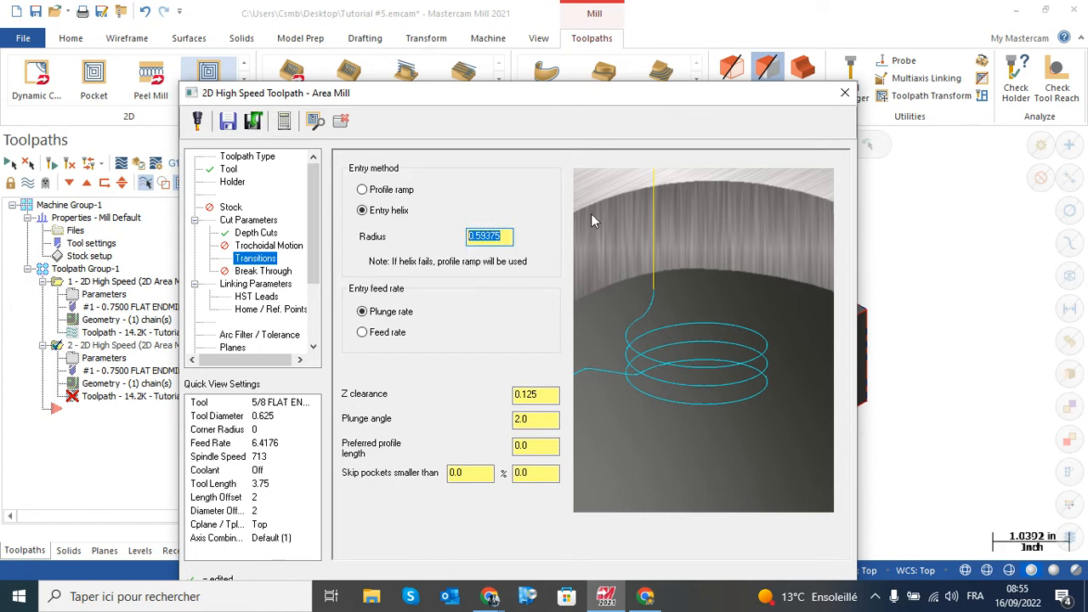
{"action": "type", "text": "0.375"}
{"action": "key", "text": "Return"}
Set the top of stock to -0.25 absolute by picking a point on the inner pocket's upper edge
{"action": "left_click", "coordinate": [255, 284]}
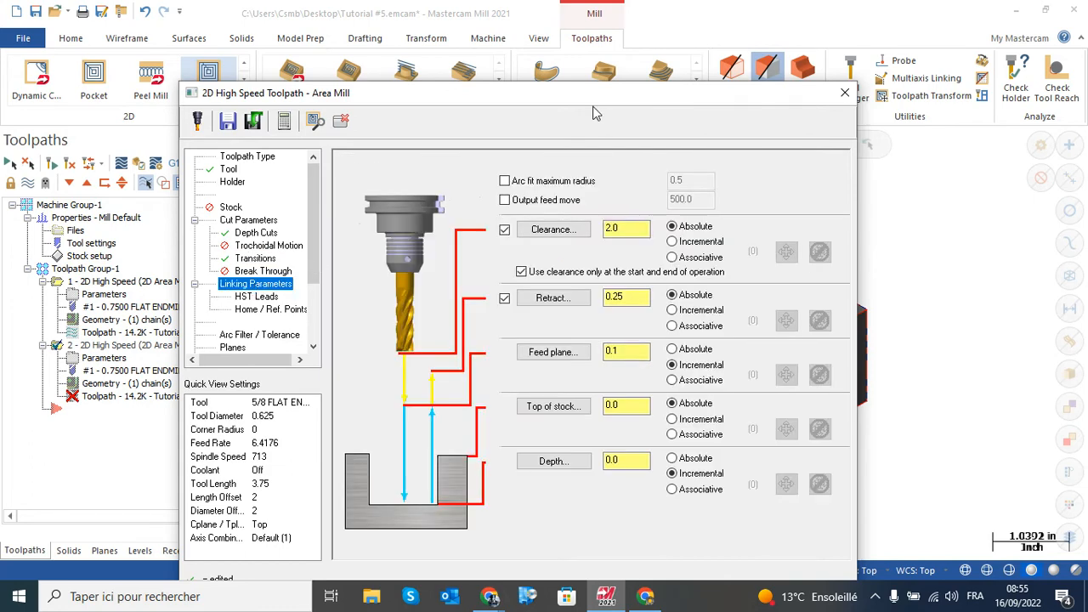
{"action": "left_click_drag", "start_coordinate": [591, 96], "coordinate": [273, 52]}
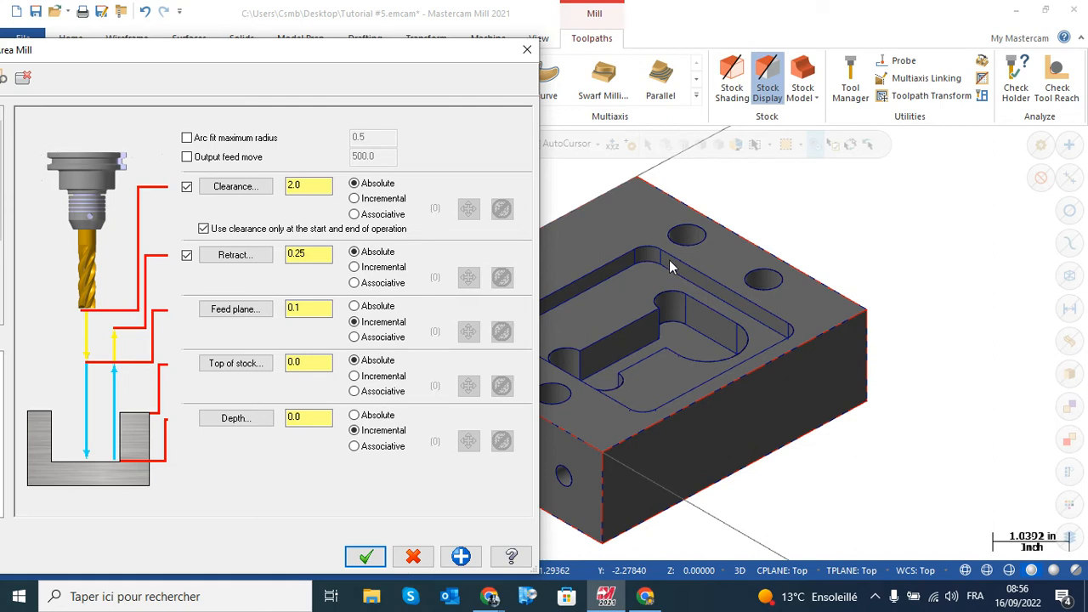
{"action": "left_click", "coordinate": [236, 363]}
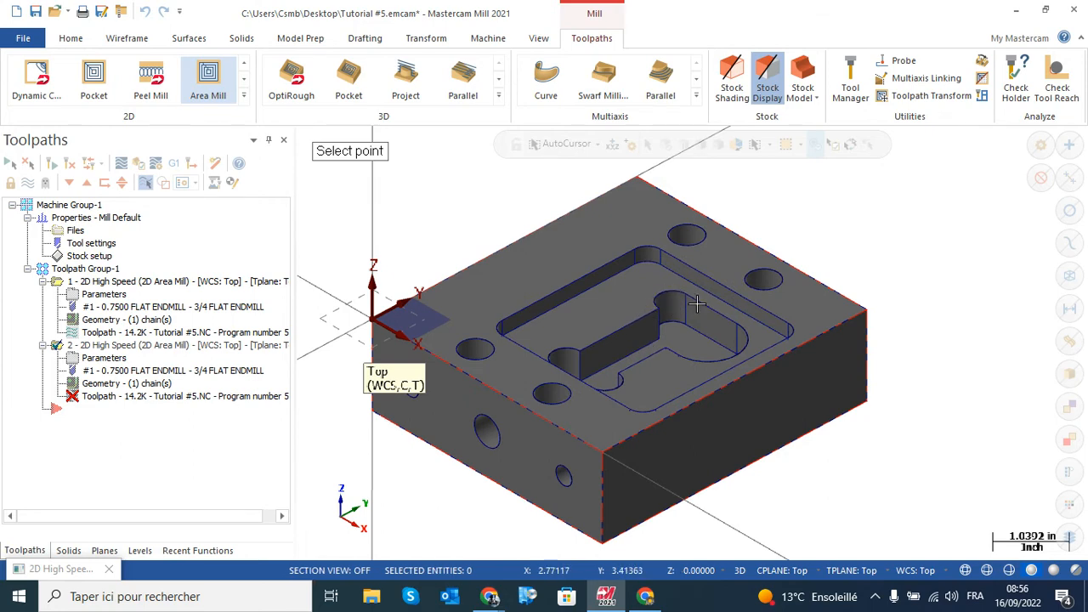
{"action": "left_click", "coordinate": [718, 322]}
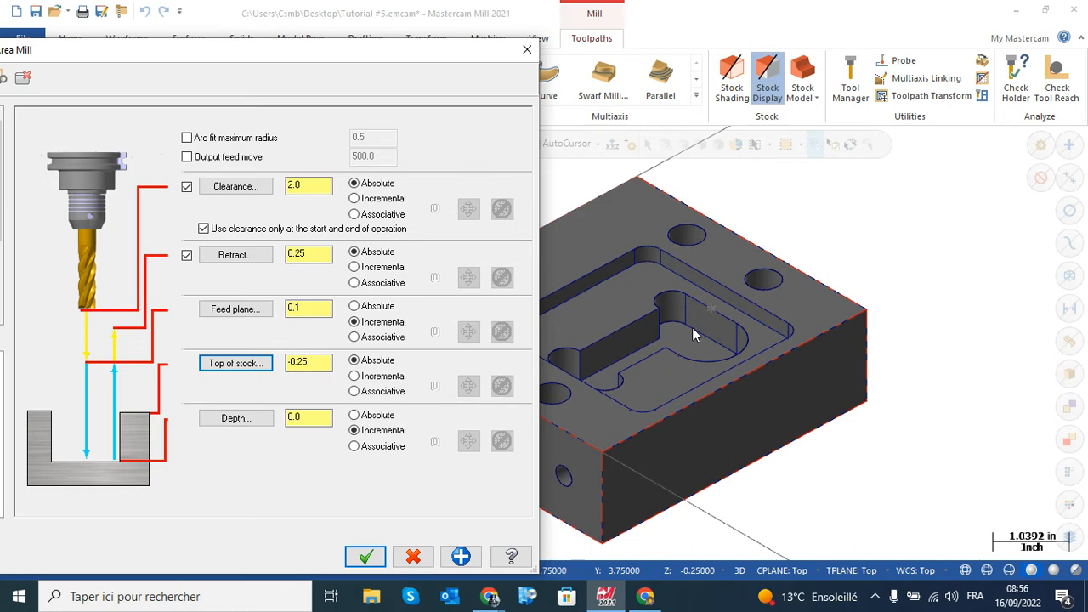
Set the copied operation's depth to -0.75 absolute by picking a point on the inner pocket's floor
{"action": "left_click", "coordinate": [235, 418]}
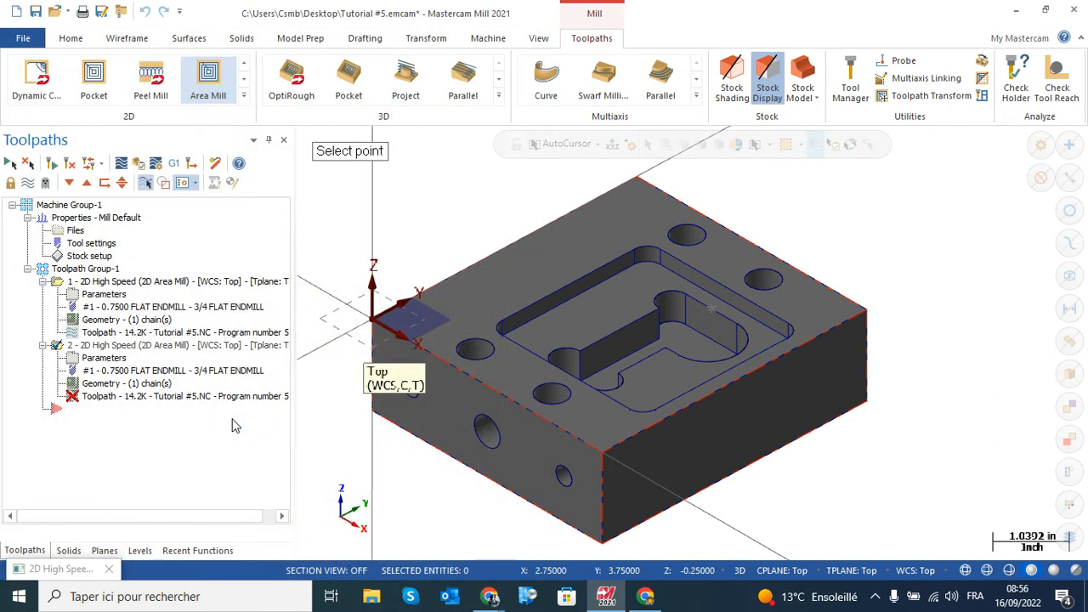
{"action": "left_click", "coordinate": [714, 346]}
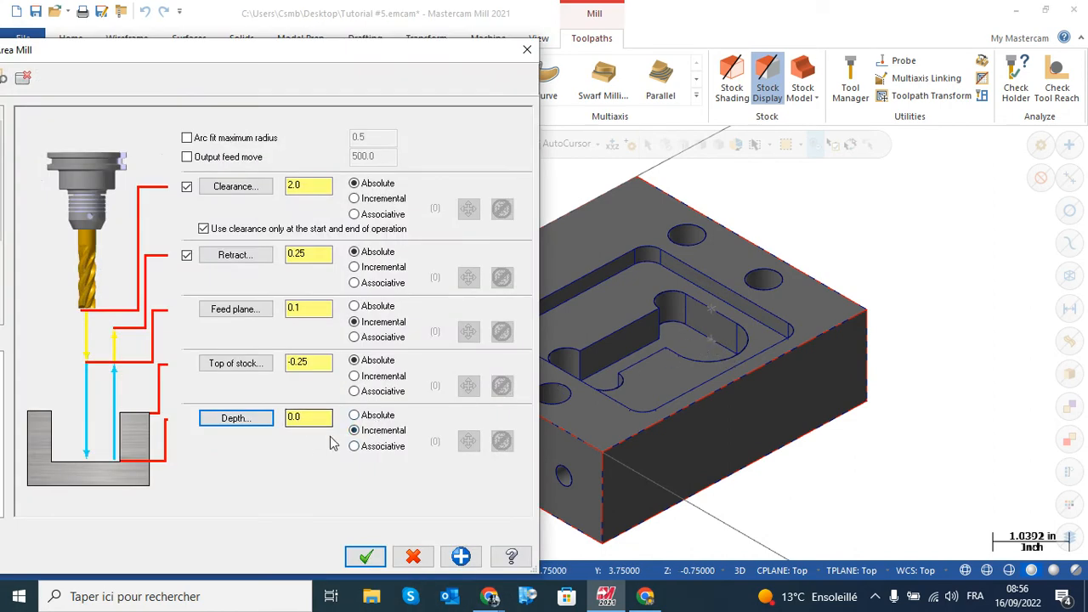
{"action": "left_click", "coordinate": [355, 415]}
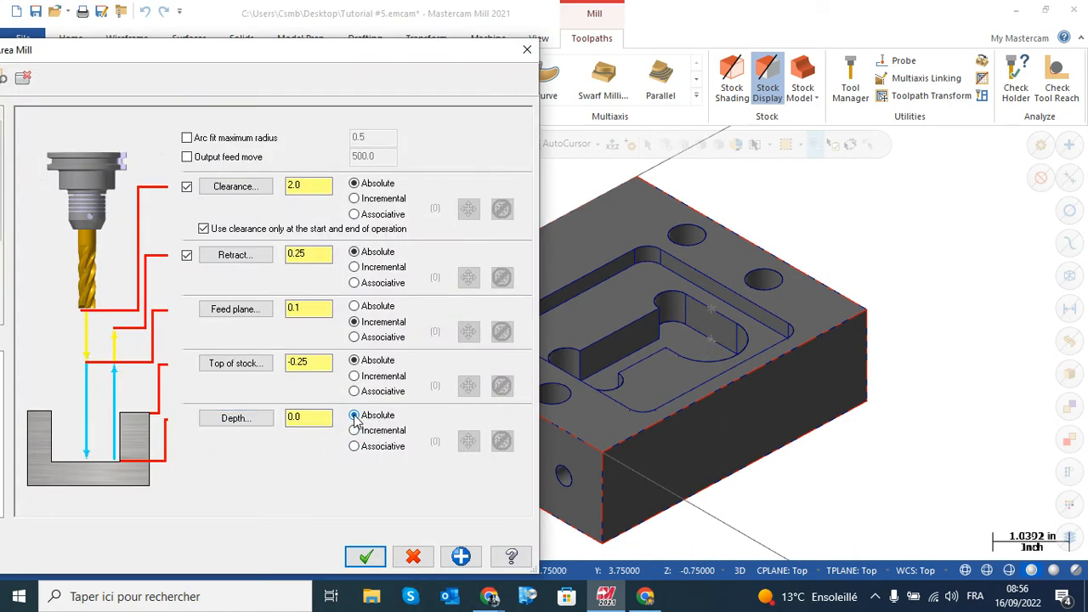
{"action": "left_click", "coordinate": [236, 418]}
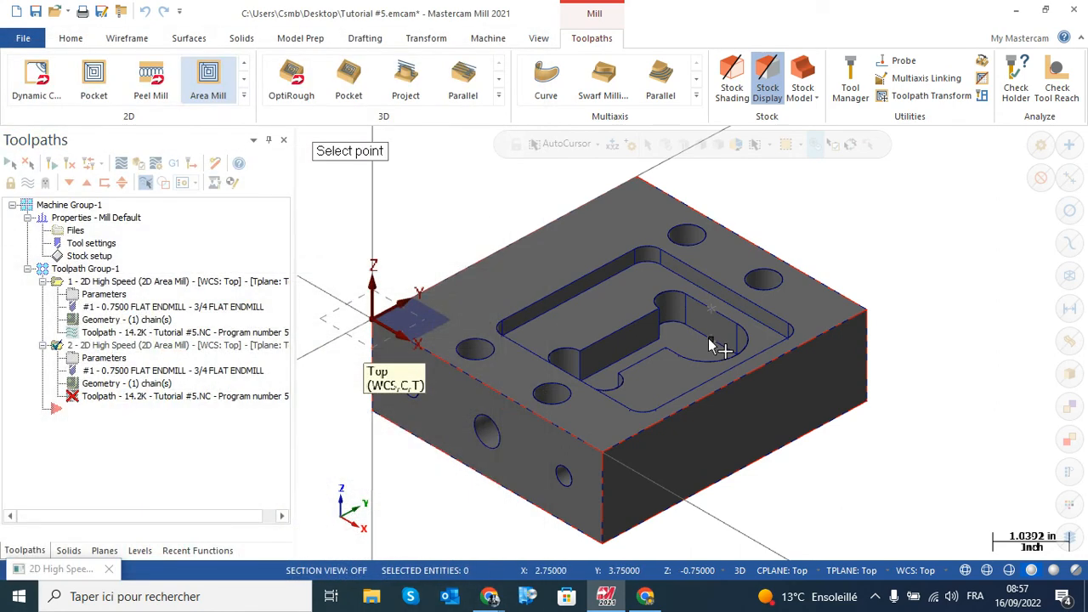
{"action": "left_click", "coordinate": [659, 345]}
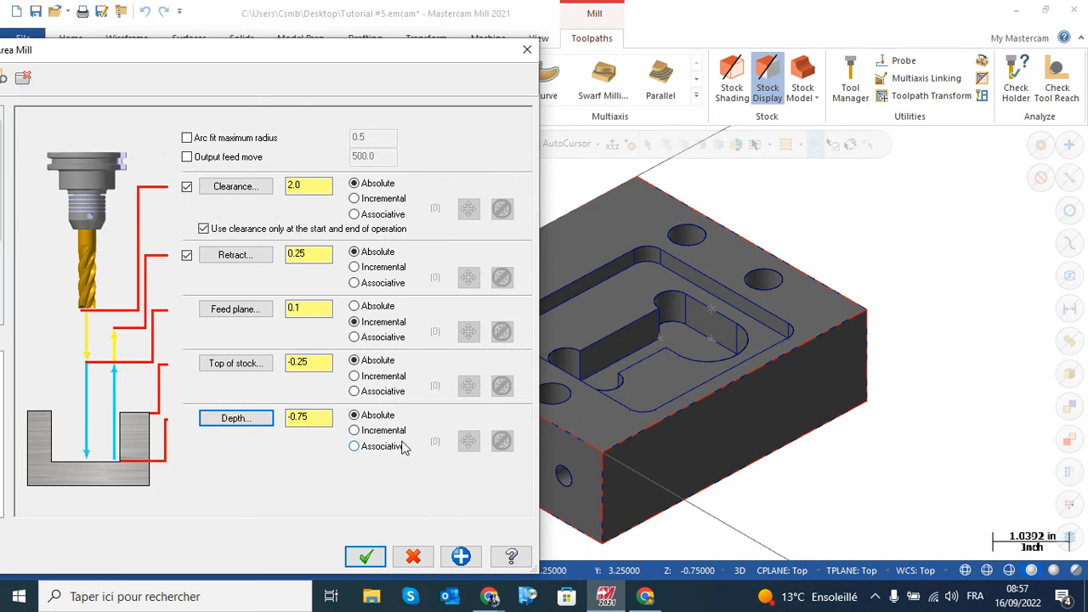
Accept the copied Area Mill operation's parameters and regenerate its outdated toolpath
{"action": "left_click_drag", "start_coordinate": [316, 56], "coordinate": [600, 44]}
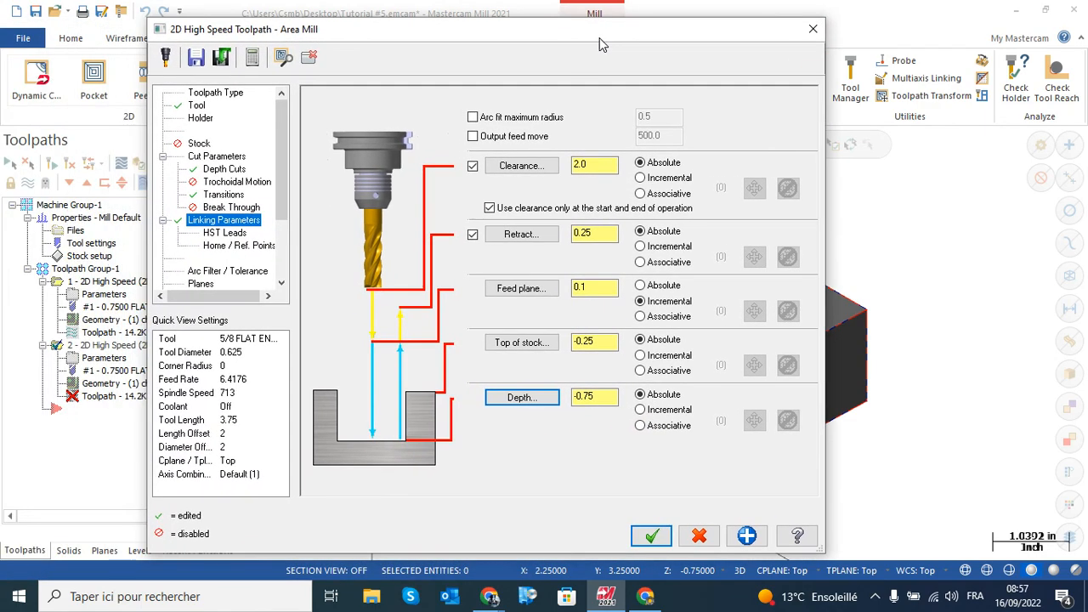
{"action": "left_click", "coordinate": [650, 535]}
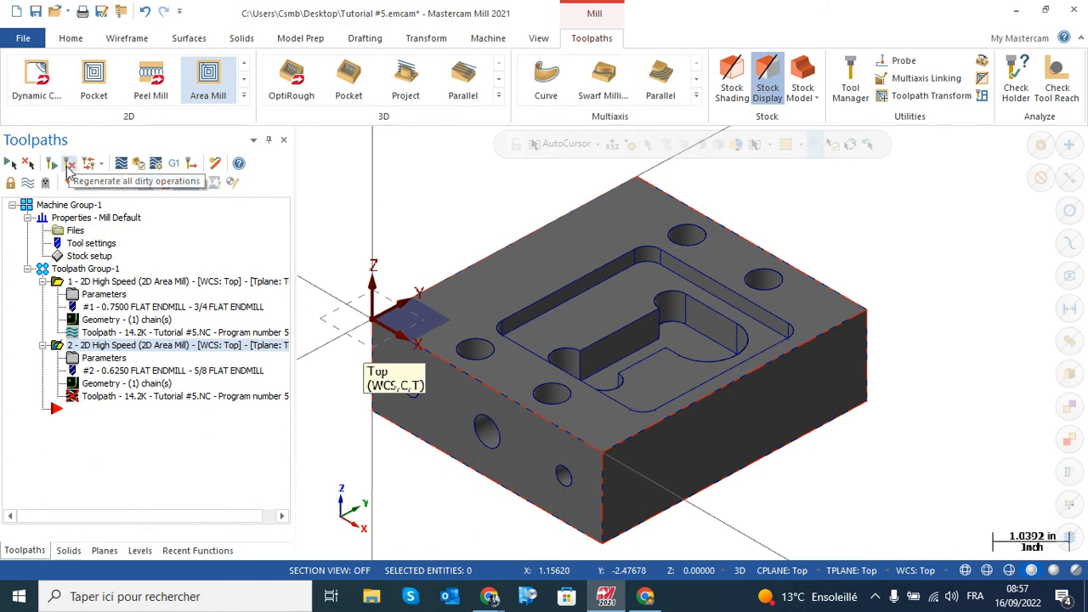
{"action": "left_click", "coordinate": [72, 169]}
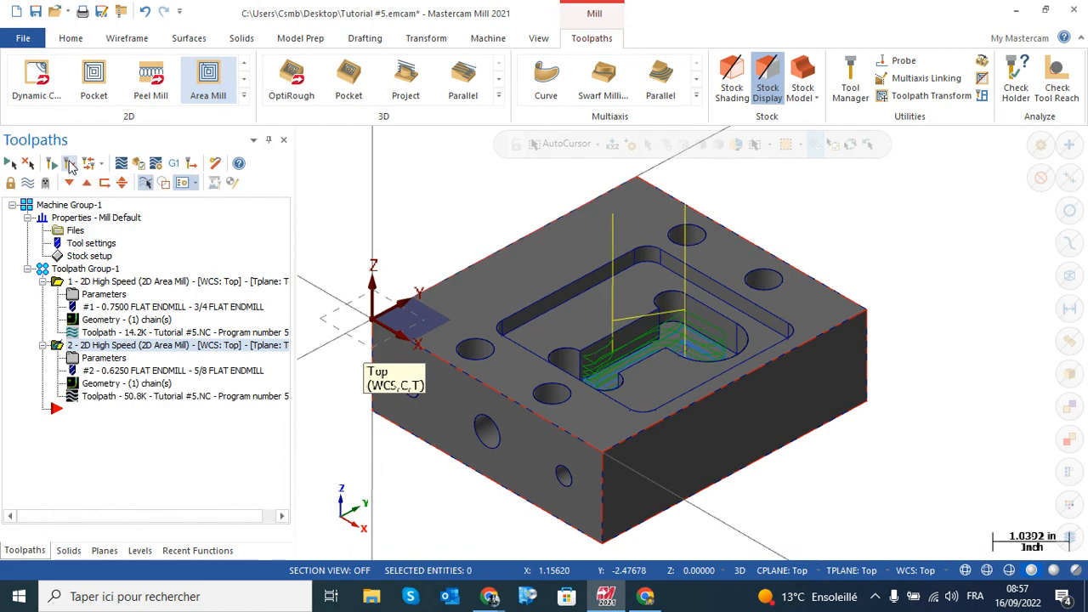
{"action": "mouse_move", "coordinate": [605, 311]}
{"action": "middle_mouse_down"}
{"action": "mouse_move", "coordinate": [607, 376]}
{"action": "mouse_move", "coordinate": [601, 301]}
{"action": "middle_mouse_up"}
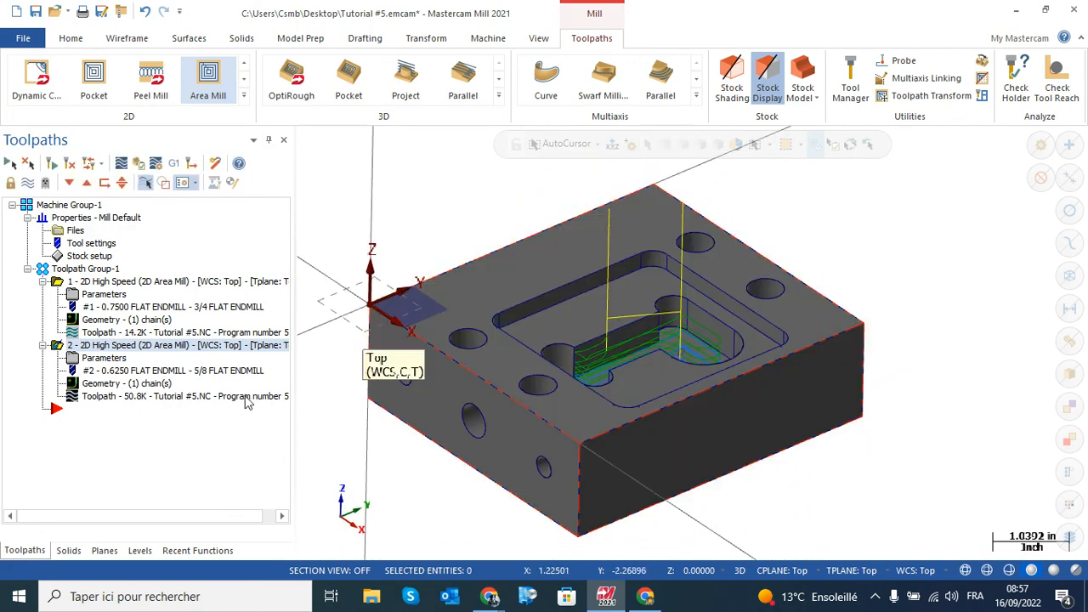
Backplot the 5/8 flat endmill toolpath through the inner pocket at varying playback speeds, then close the simulation
{"action": "left_click", "coordinate": [104, 396]}
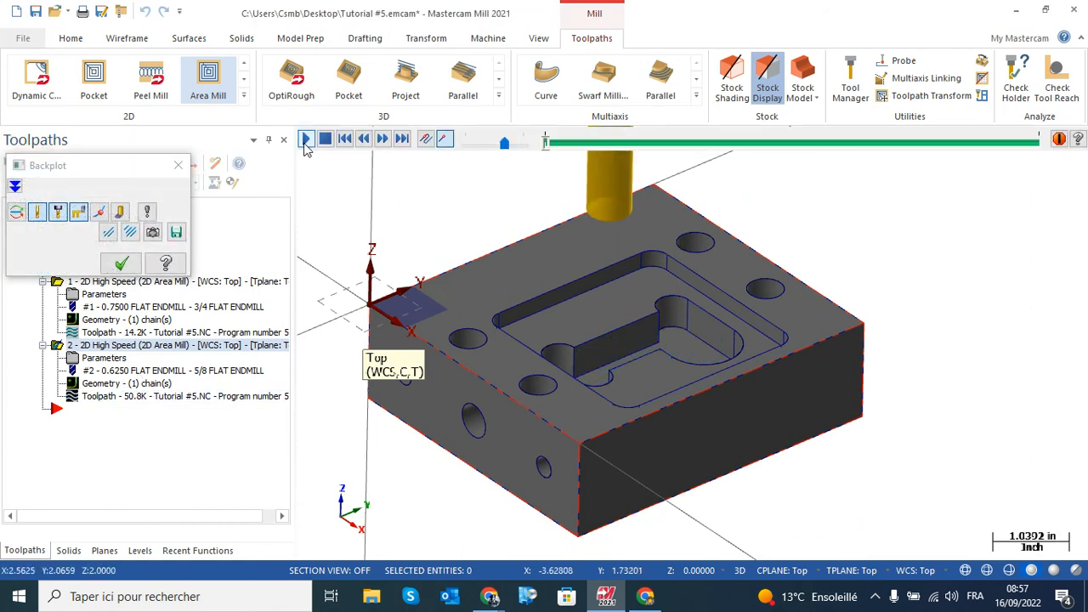
{"action": "left_click_drag", "start_coordinate": [504, 142], "coordinate": [510, 143]}
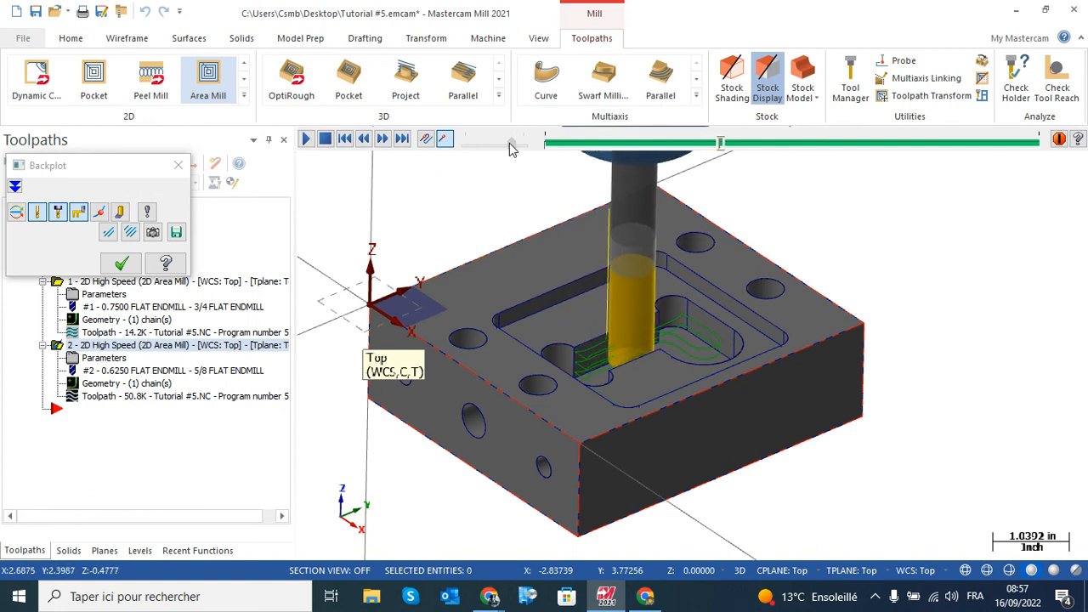
{"action": "left_click_drag", "start_coordinate": [510, 145], "coordinate": [516, 144]}
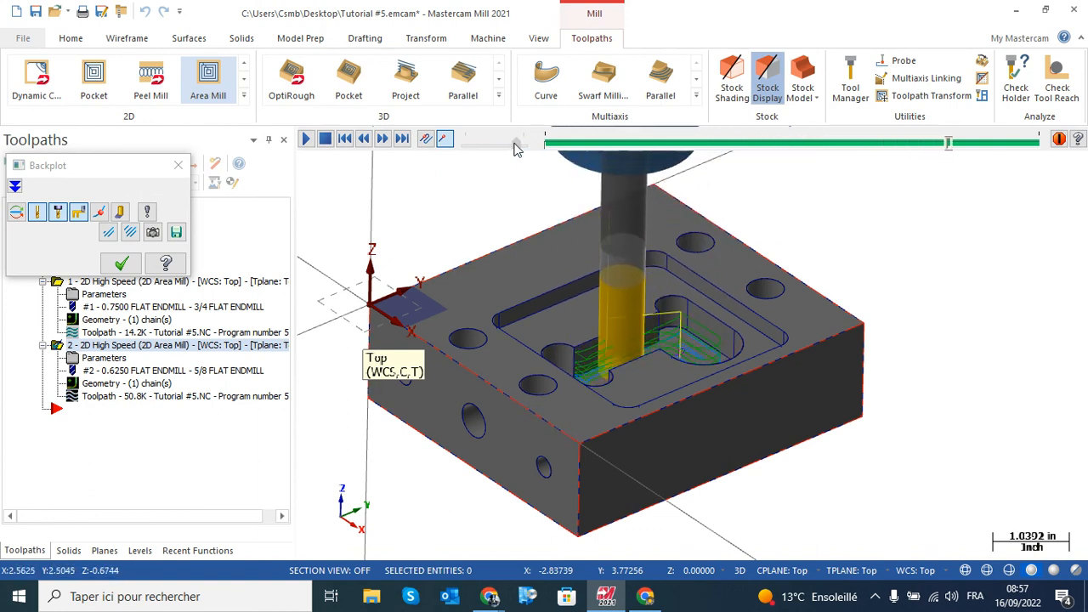
{"action": "left_click_drag", "start_coordinate": [515, 144], "coordinate": [507, 144]}
{"action": "middle_click_drag", "start_coordinate": [547, 371], "coordinate": [519, 357]}
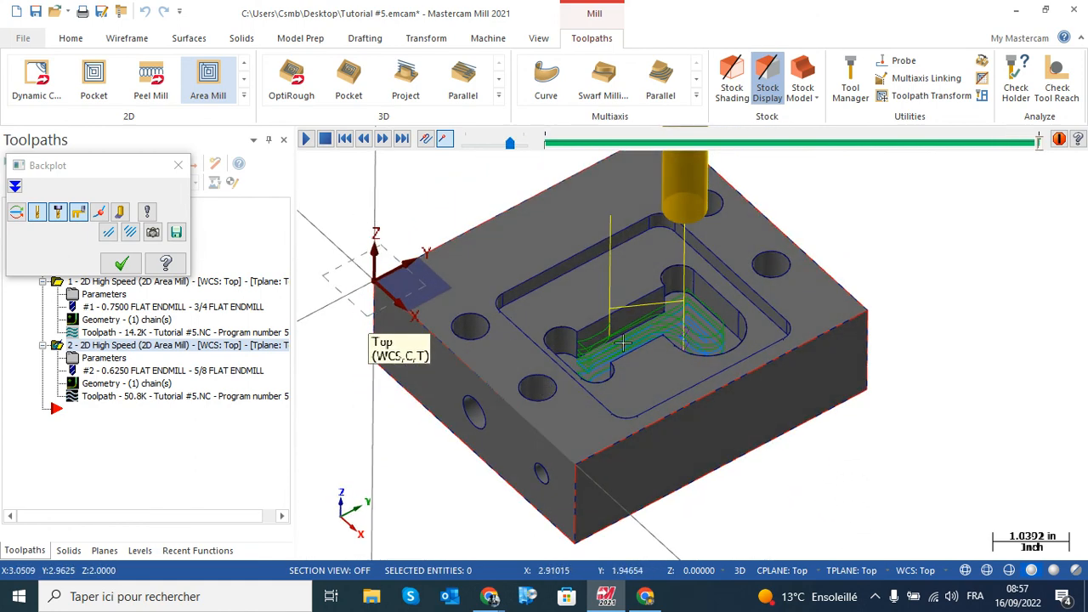
{"action": "left_click", "coordinate": [122, 264]}
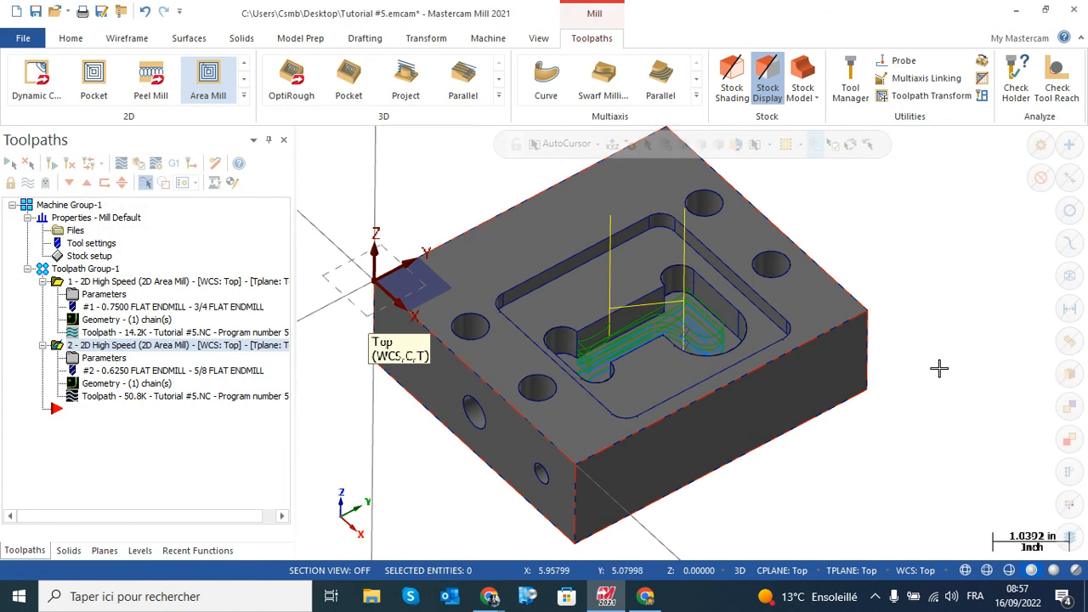